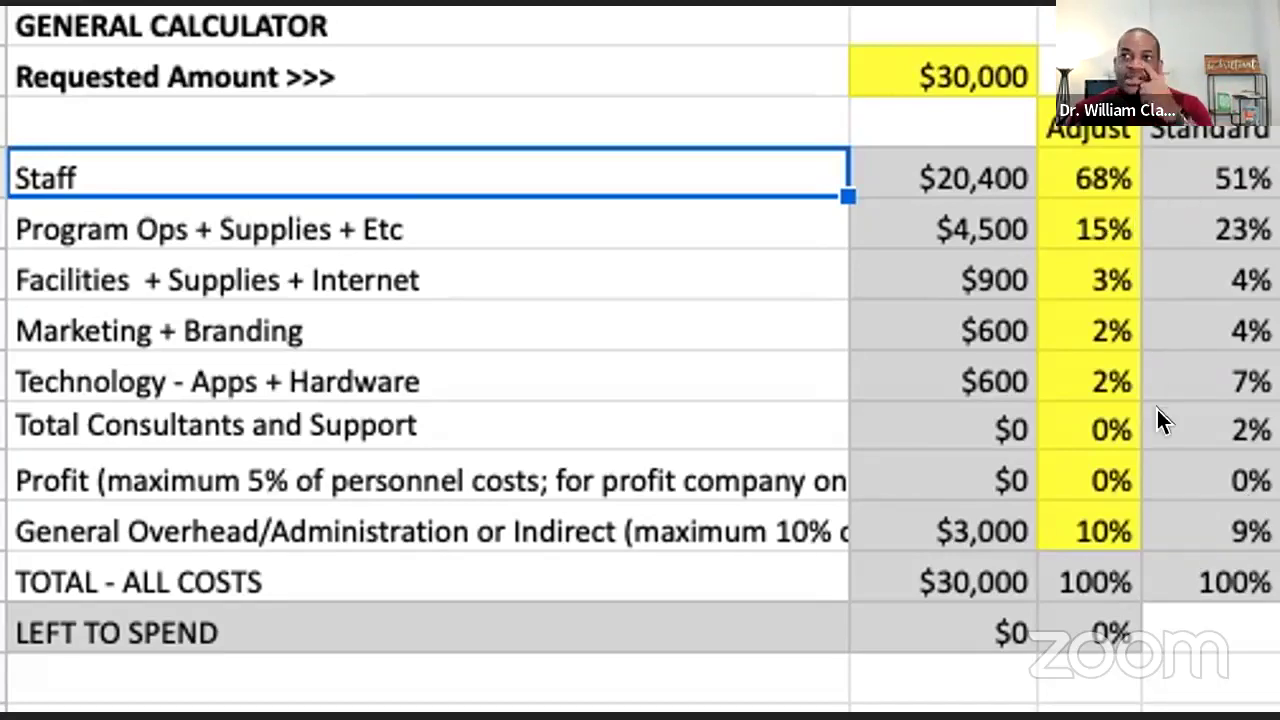
Step: Review the budget category rows from Program Ops through Marketing + Branding, and the total of the Adjust percentages
left_click(645, 230)
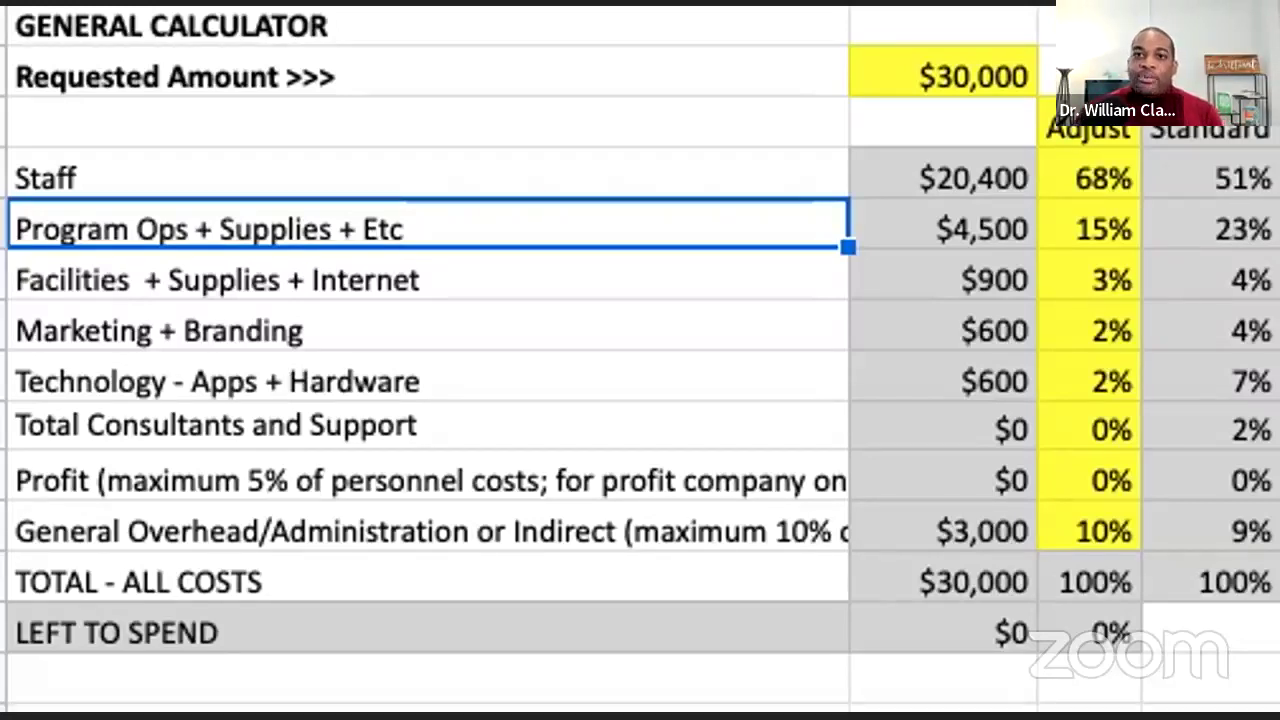
left_click(430, 280)
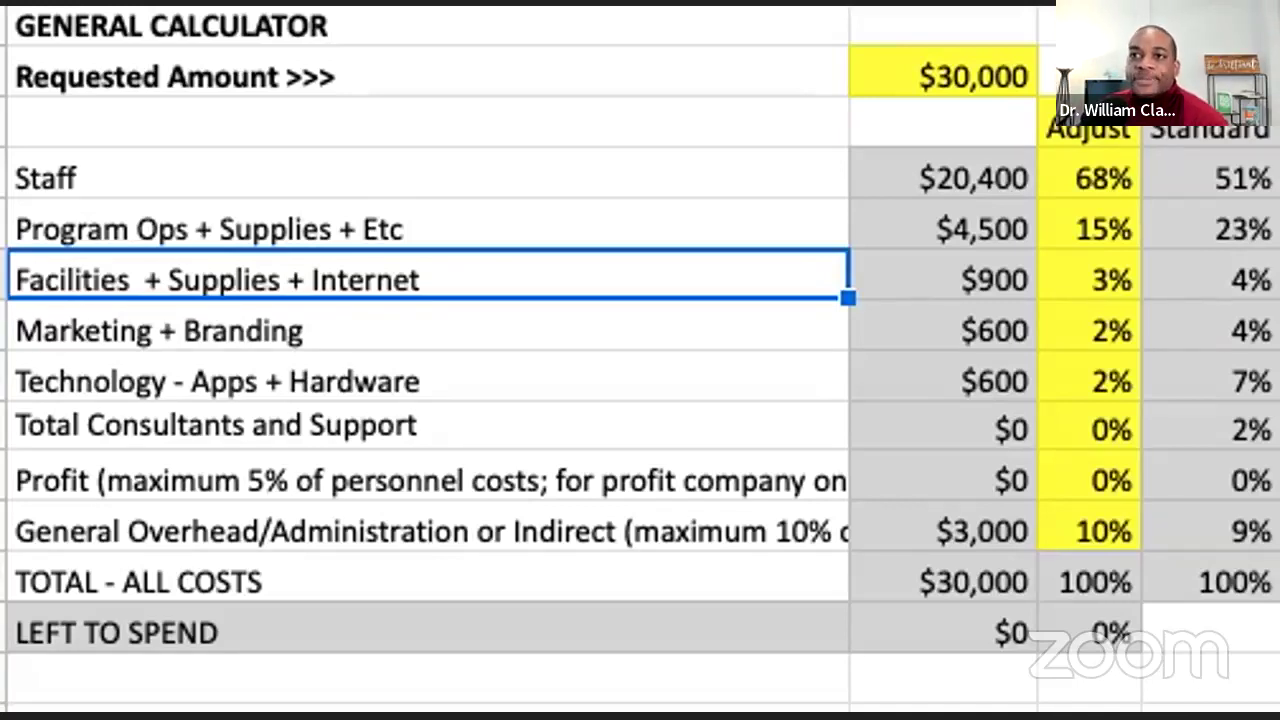
key("Down")
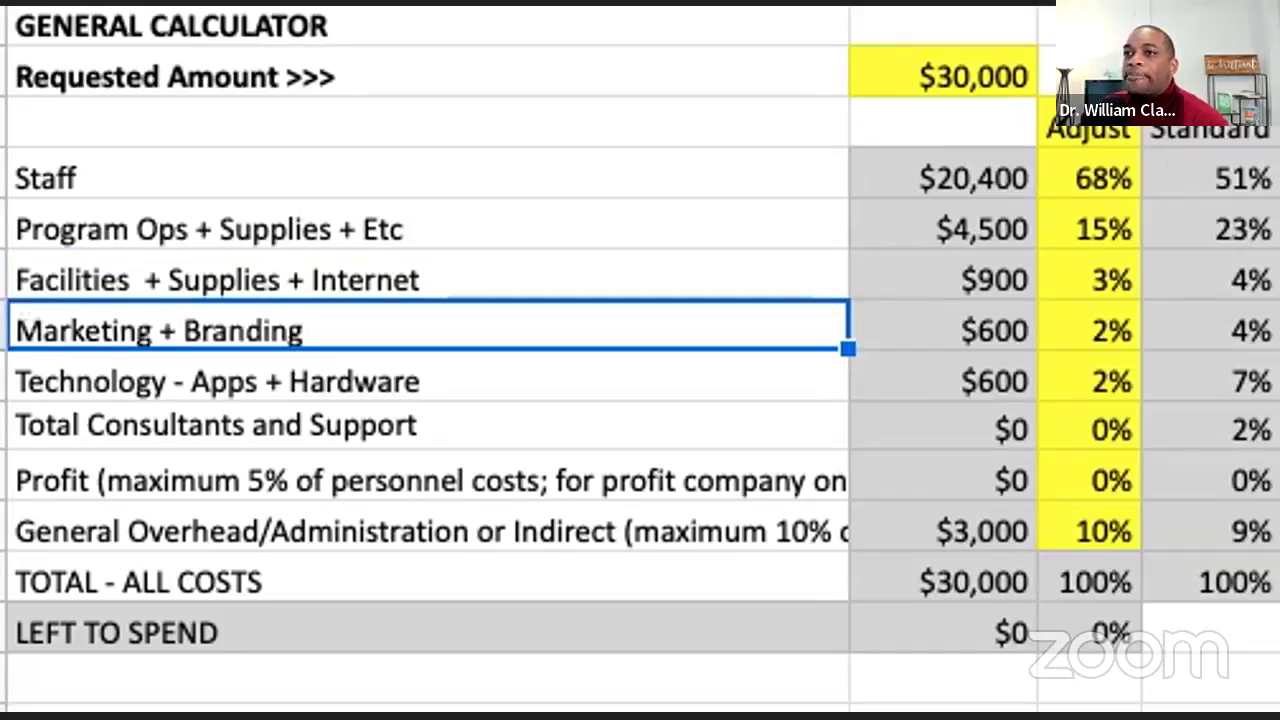
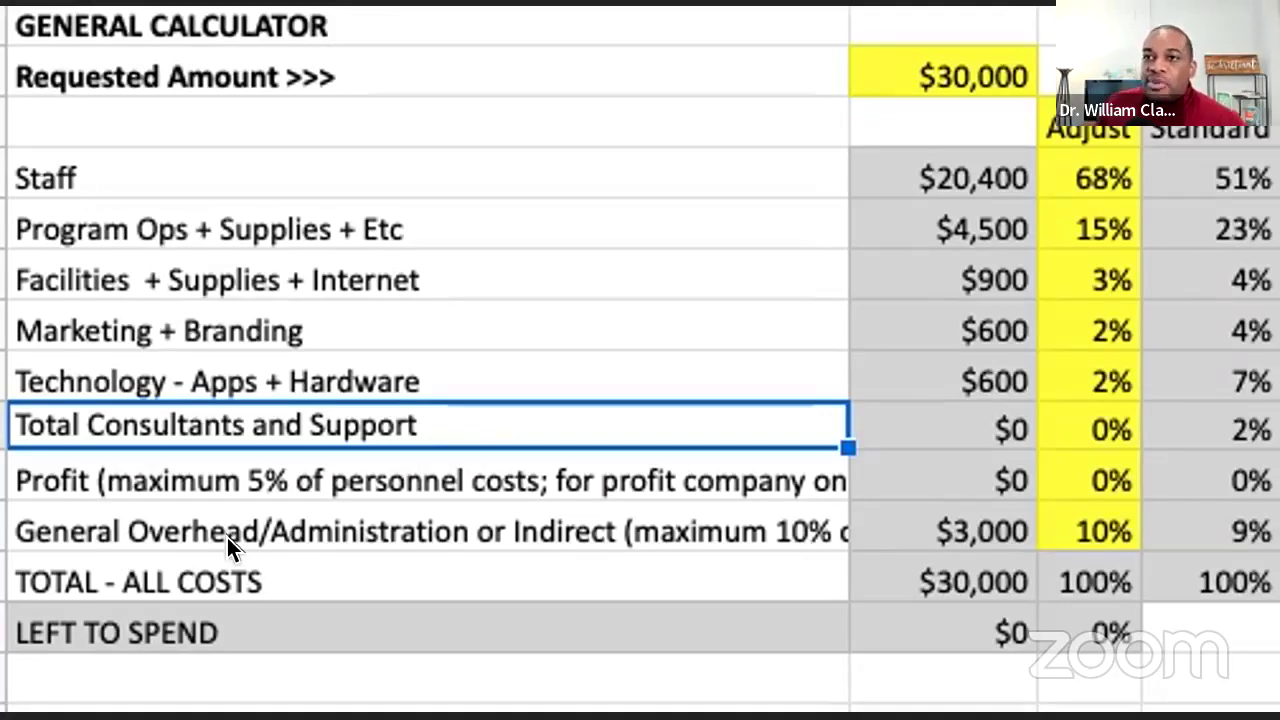
left_click(1091, 581)
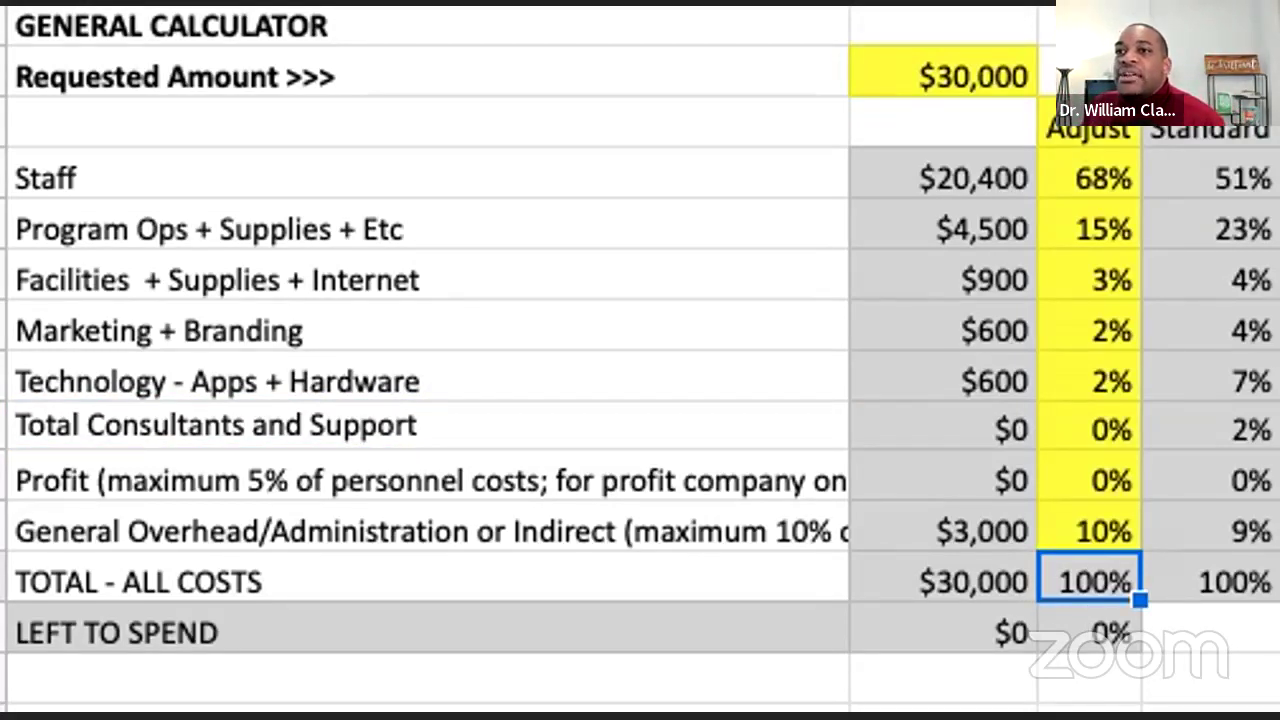
Step: Set the Requested Amount in the general calculator to $100,000
scroll(640, 360, "down", 1)
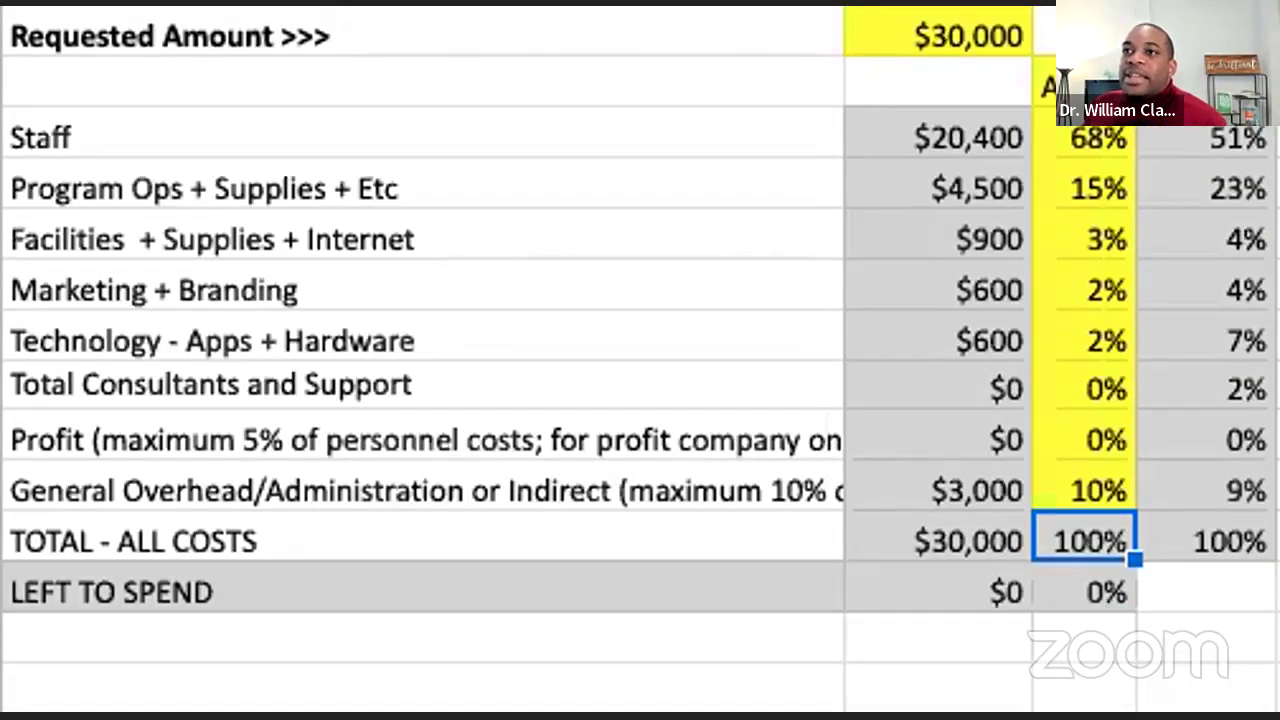
scroll(959, 55, "up", 1)
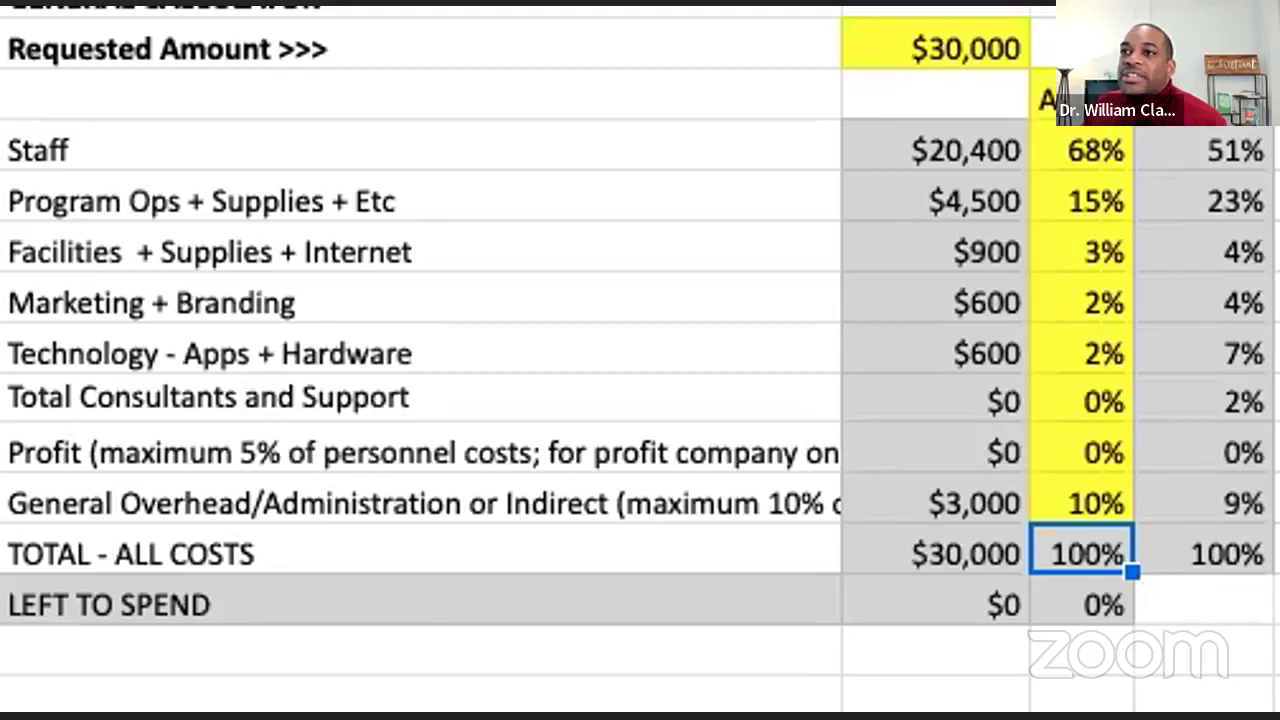
scroll(951, 81, "up", 1)
left_click(947, 83)
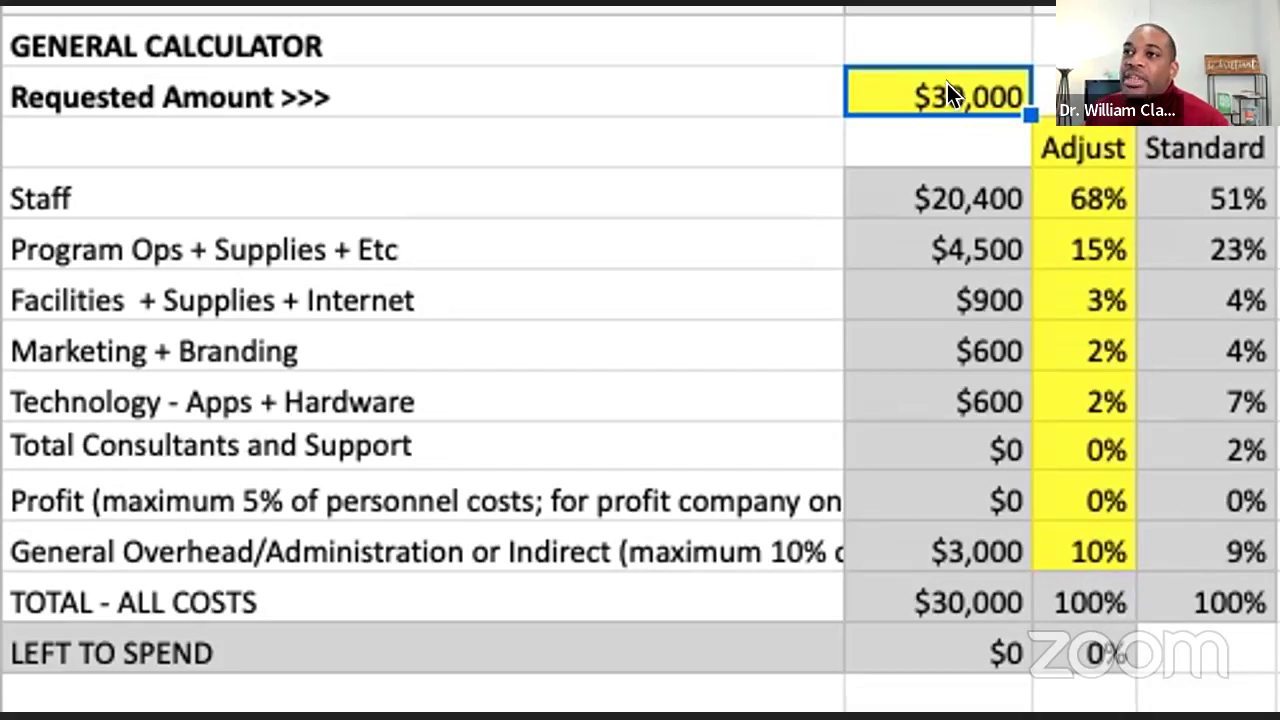
type("100,0")
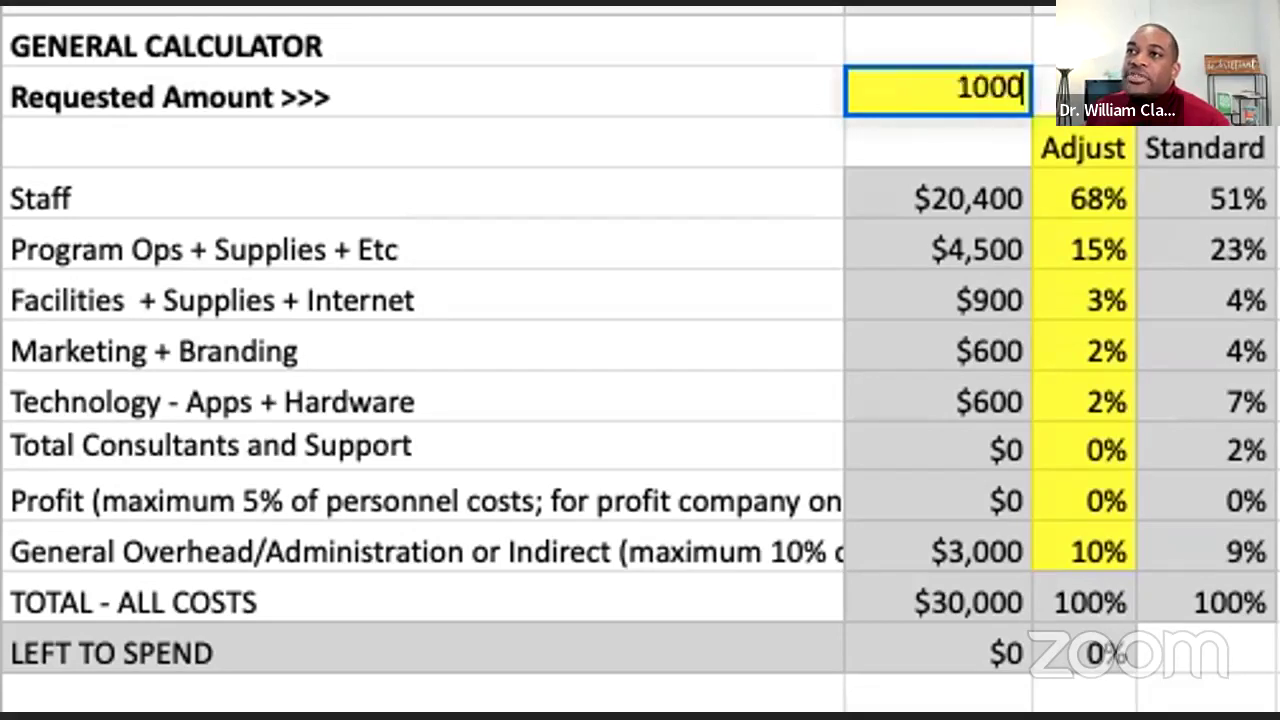
type("00")
key("Return")
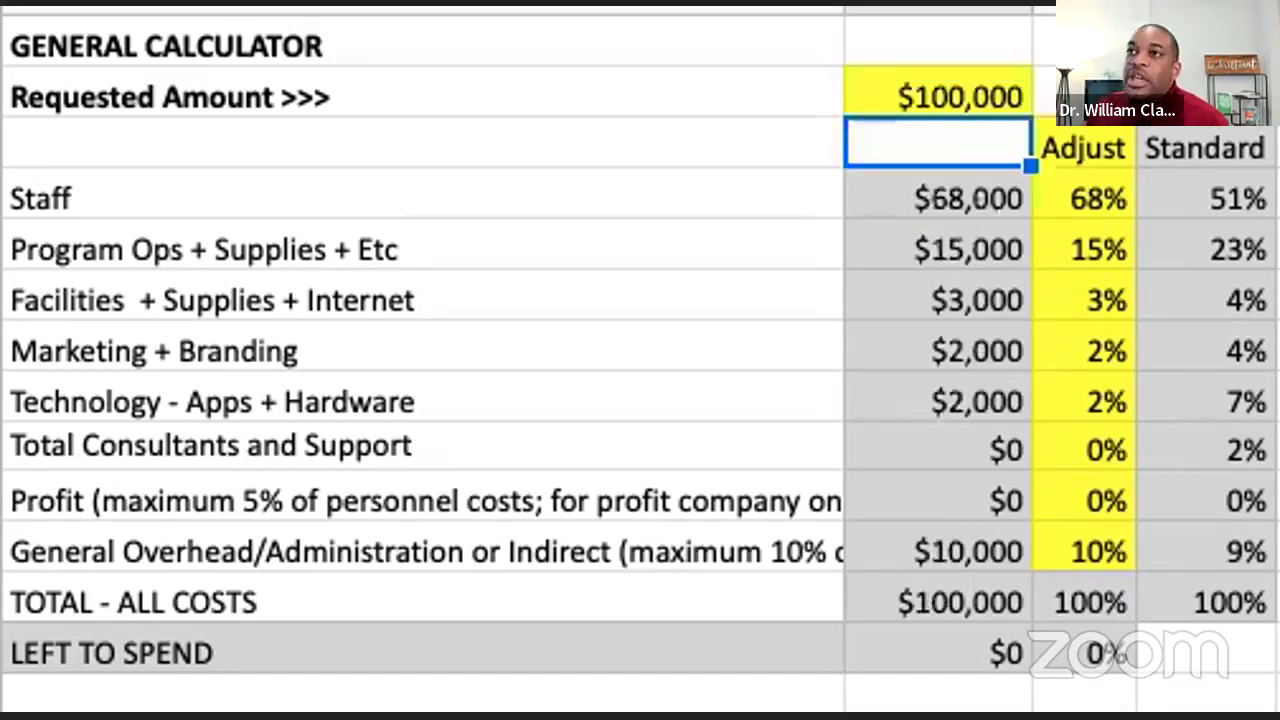
Step: Examine the Adjust percentages for Staff, Total Consultants and Support, and Profit, plus the calculated Staff amount
left_click(1077, 199)
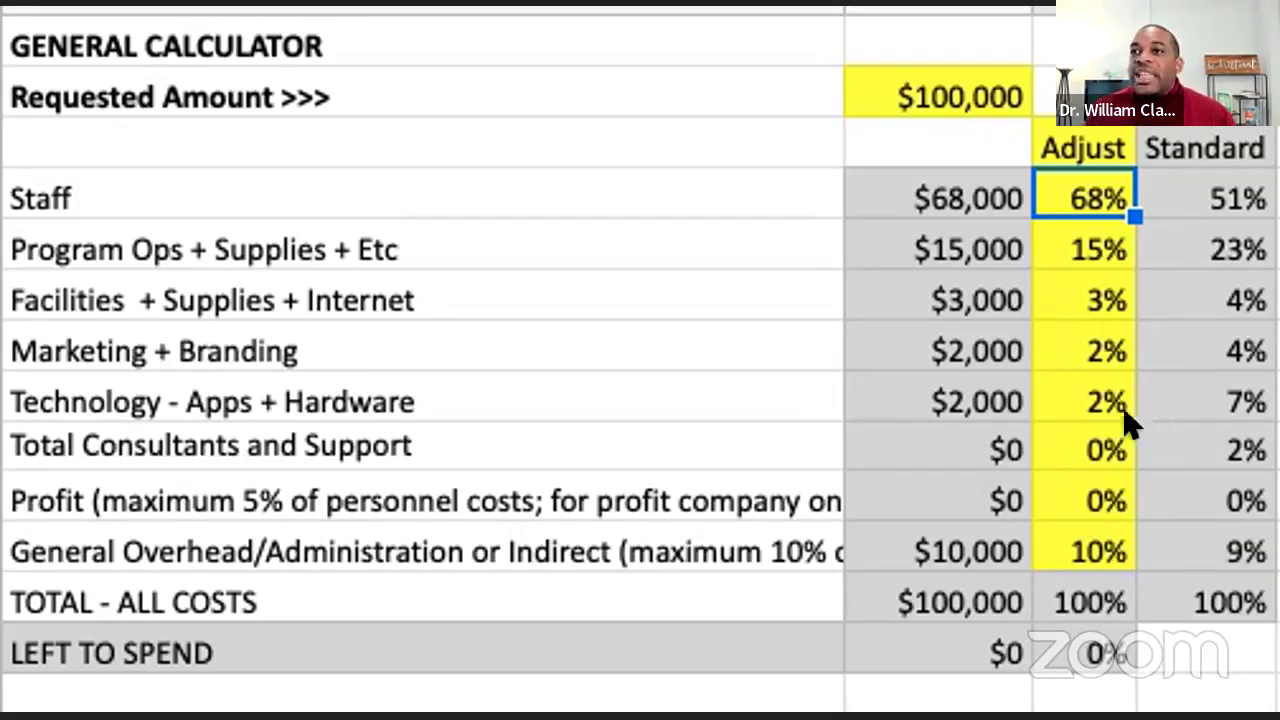
left_click(1066, 452)
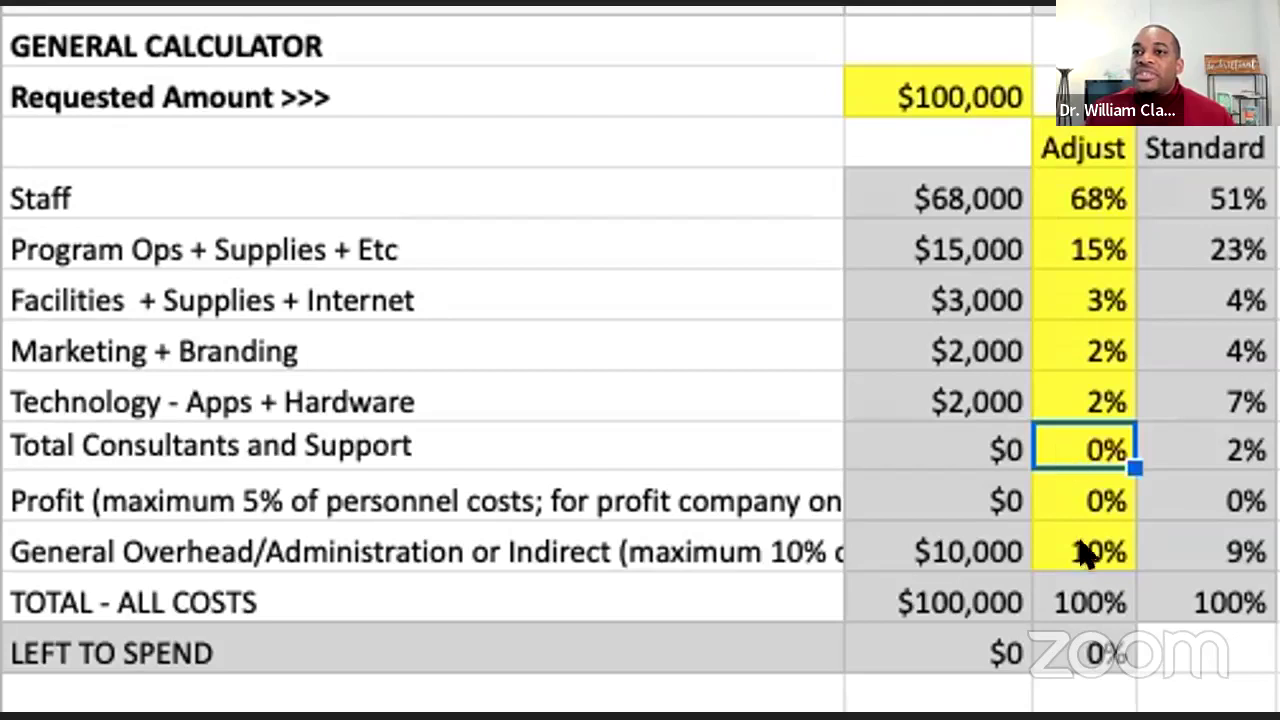
left_click(1085, 505)
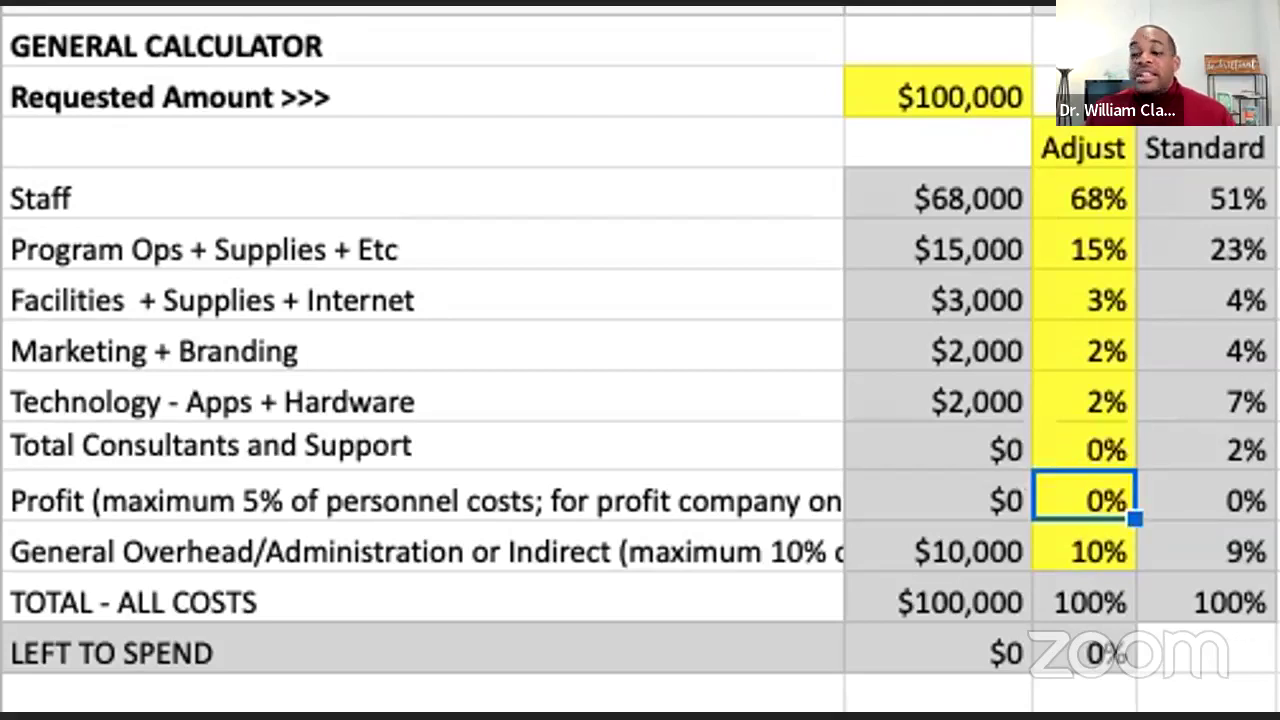
left_click(1094, 208)
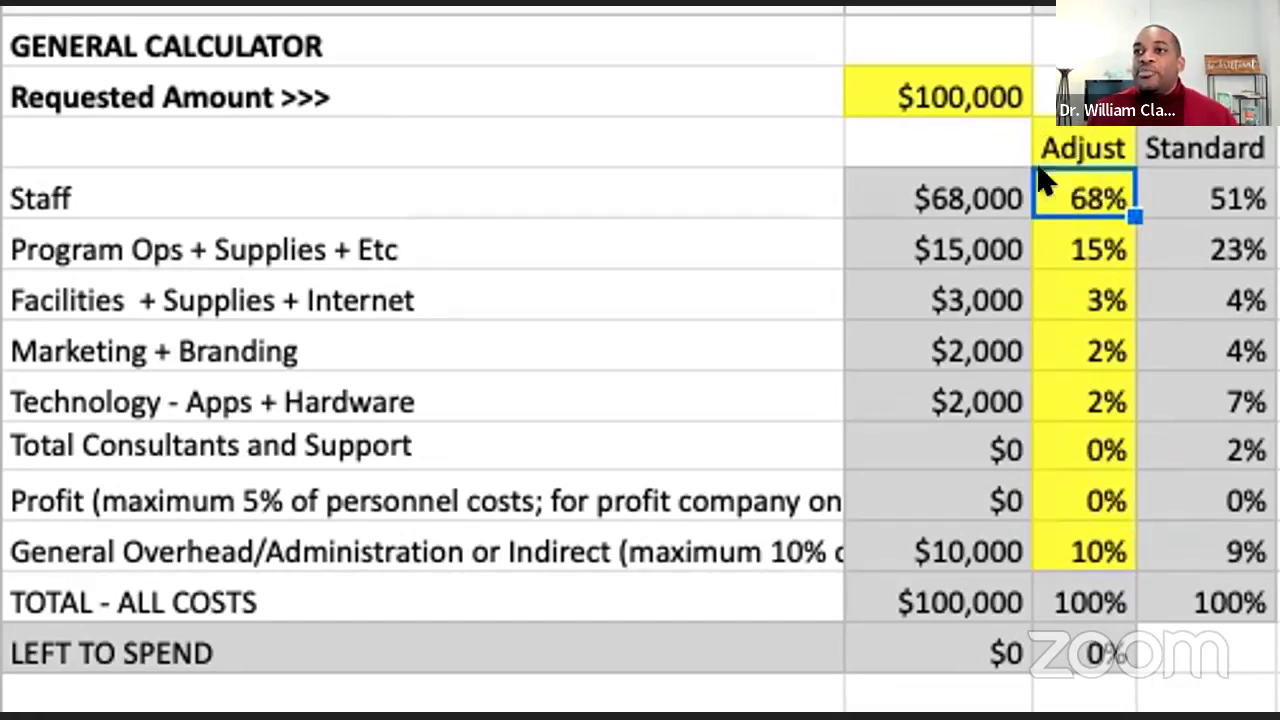
left_click(962, 177)
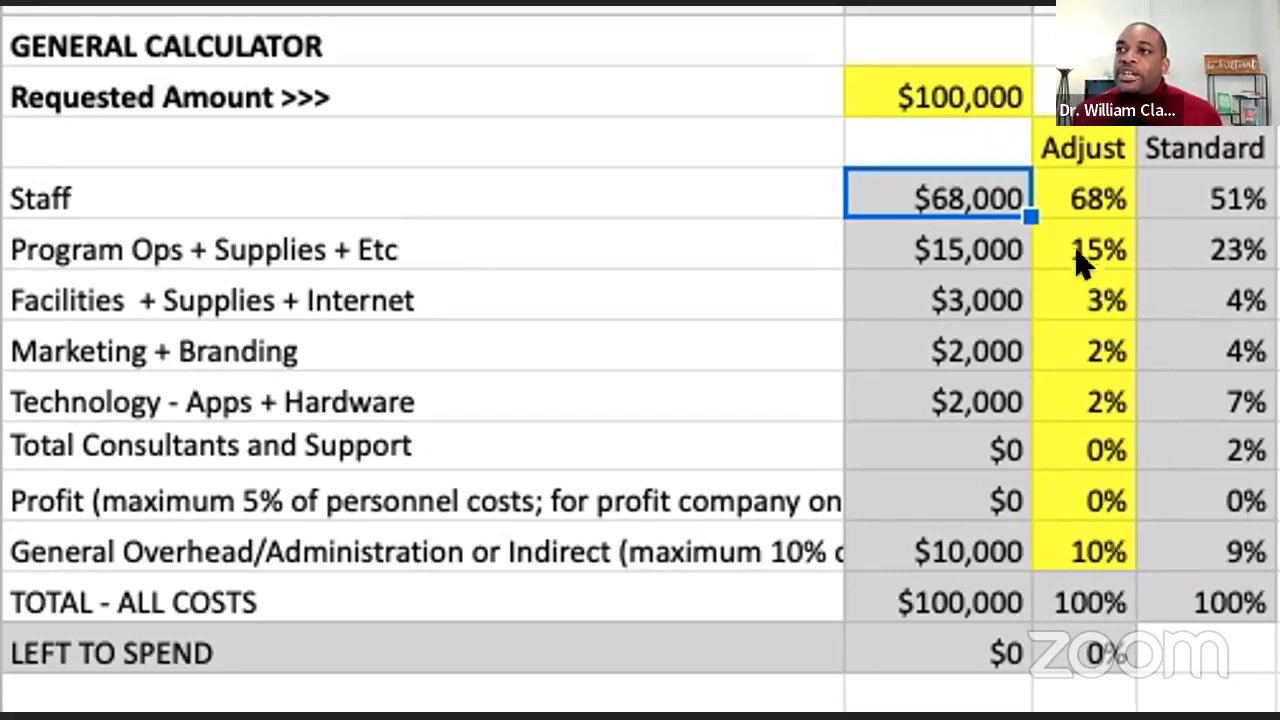
Step: Change the Requested Amount to $5,000 to recalculate the category allocations
left_click(968, 100)
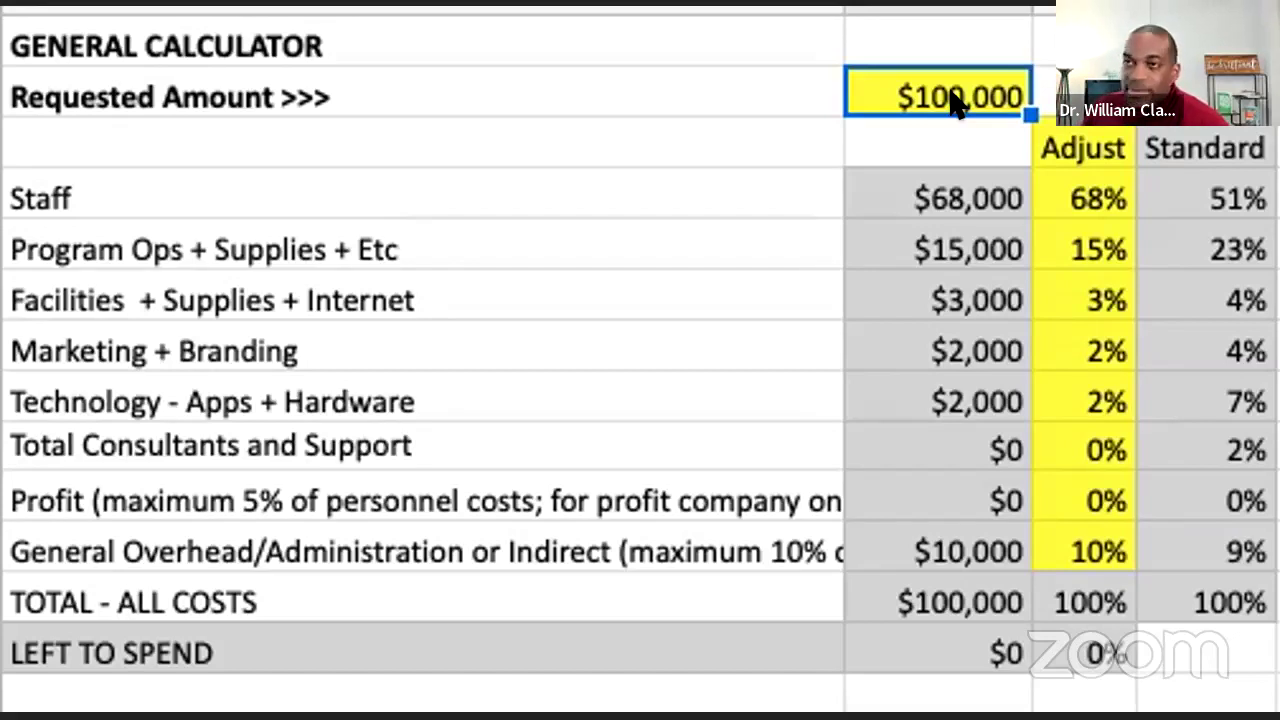
type("5000")
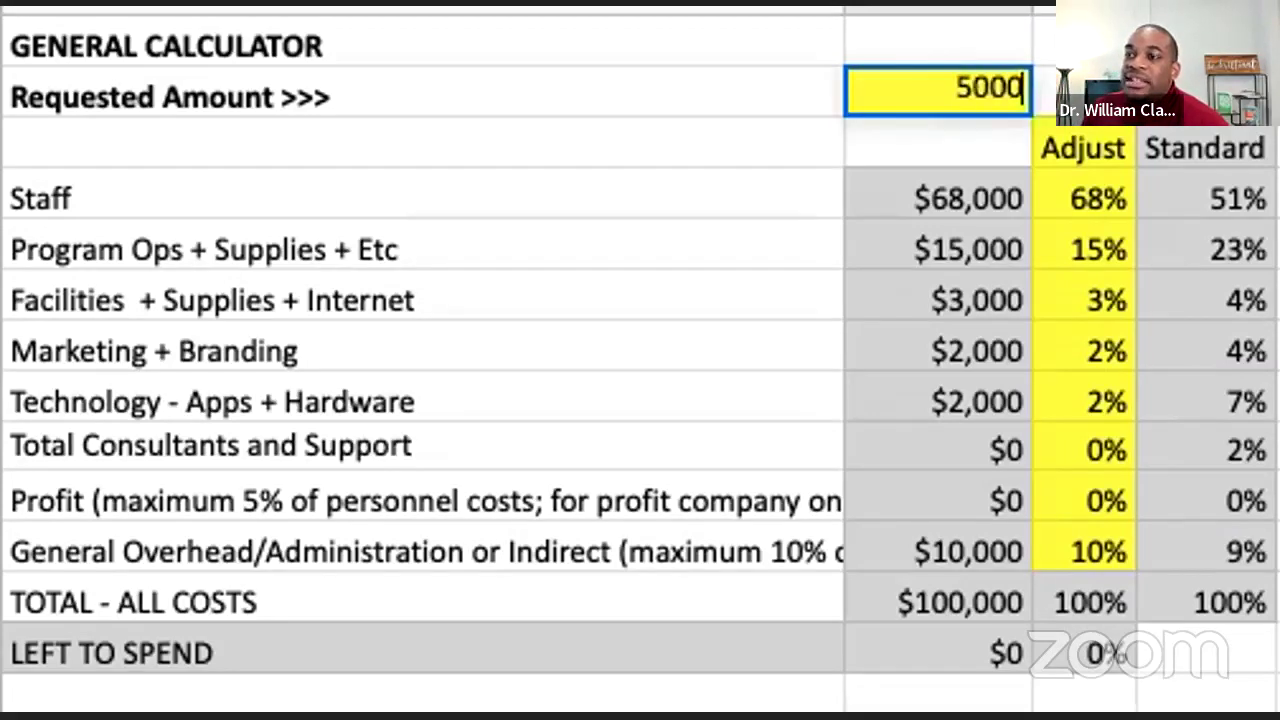
key("Return")
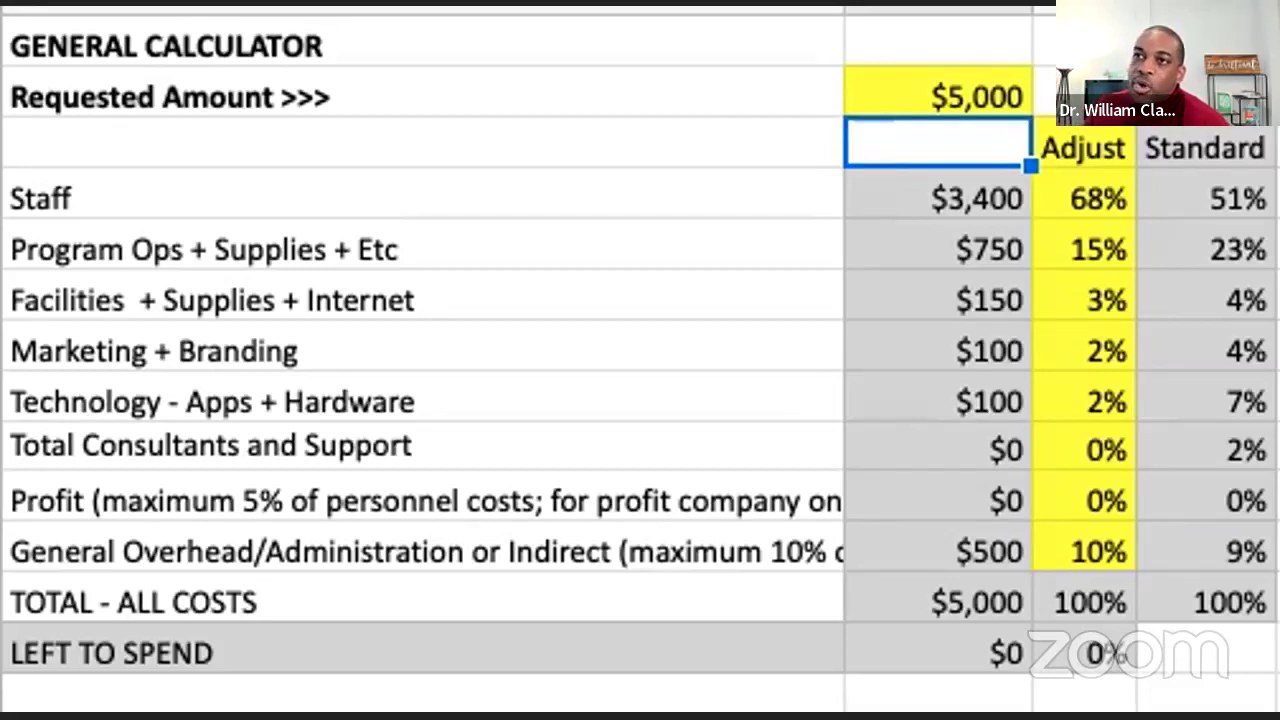
Step: Change the Requested Amount to $500,000 to recalculate the budget breakdown
left_click(938, 96)
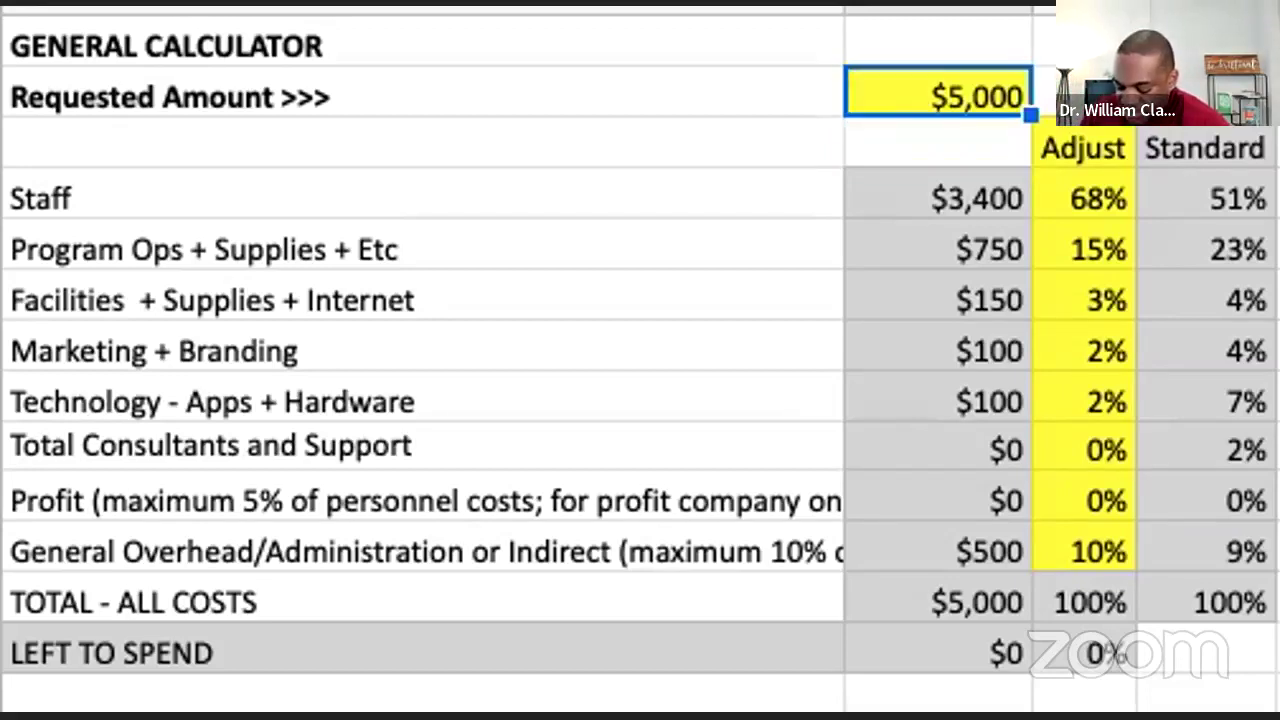
type("500,")
type("0000")
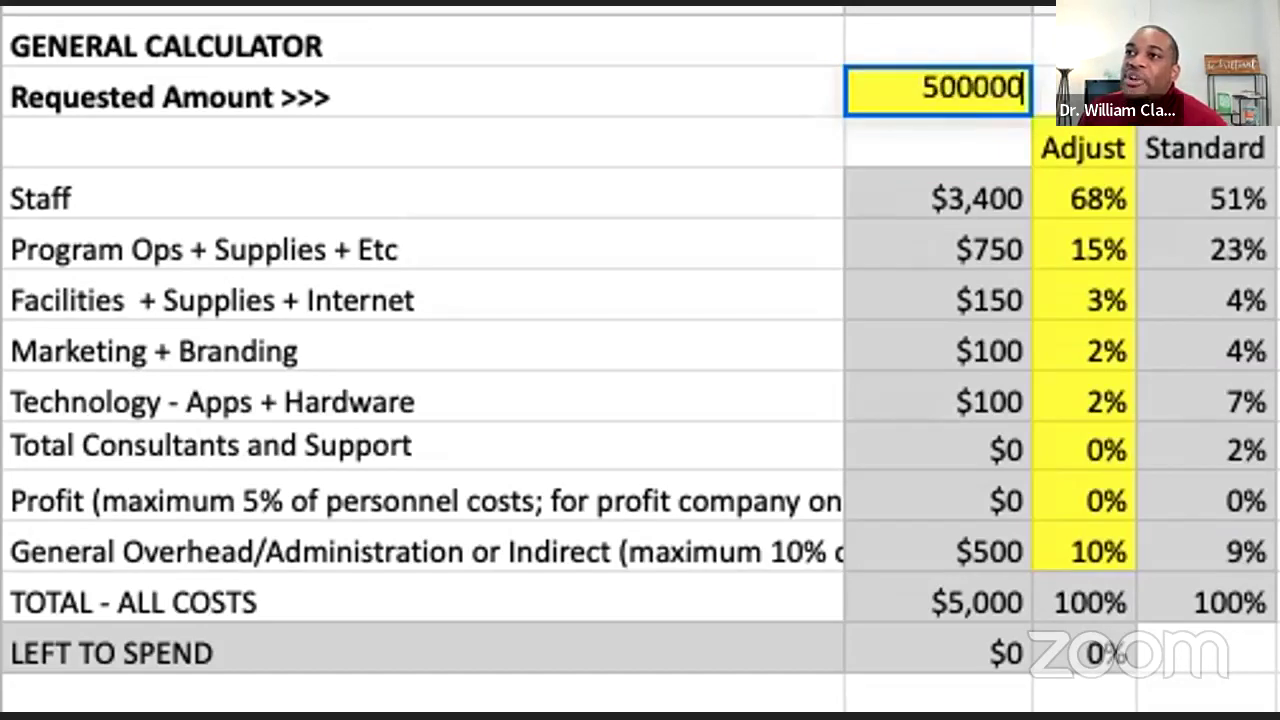
key("Return")
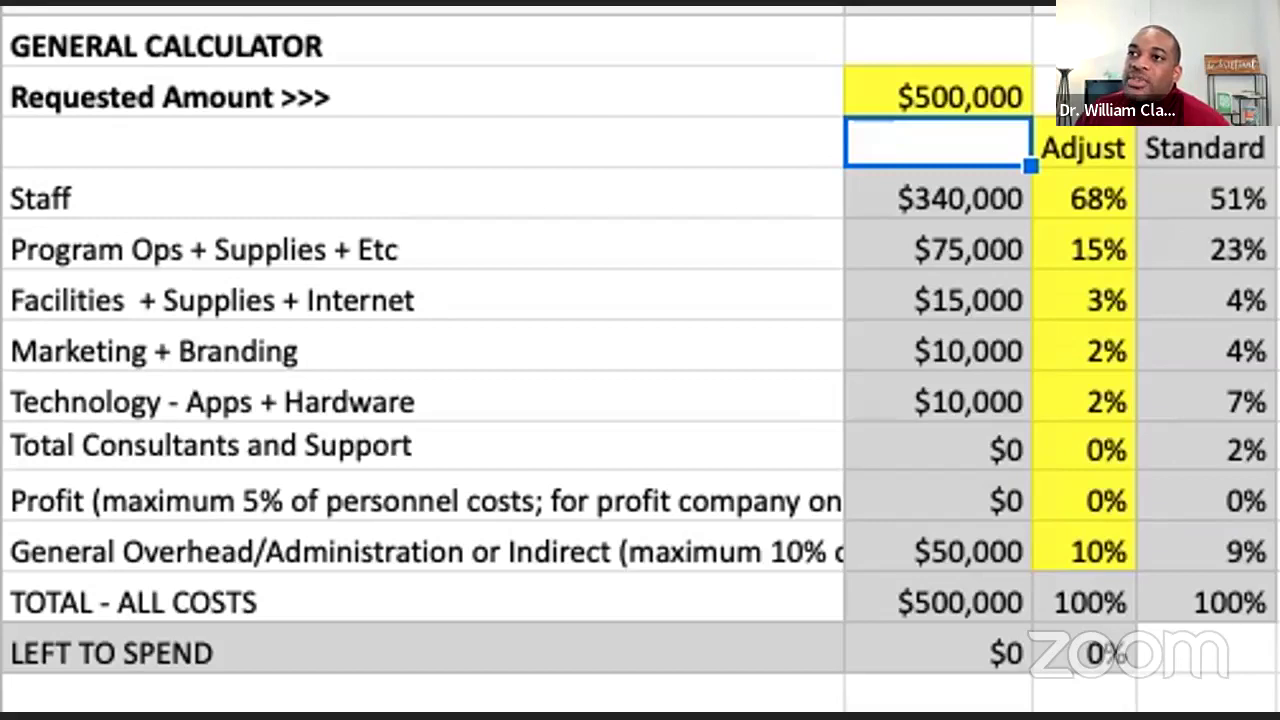
Step: Change the Requested Amount to $150,000 to recalculate the budget breakdown
left_click(938, 97)
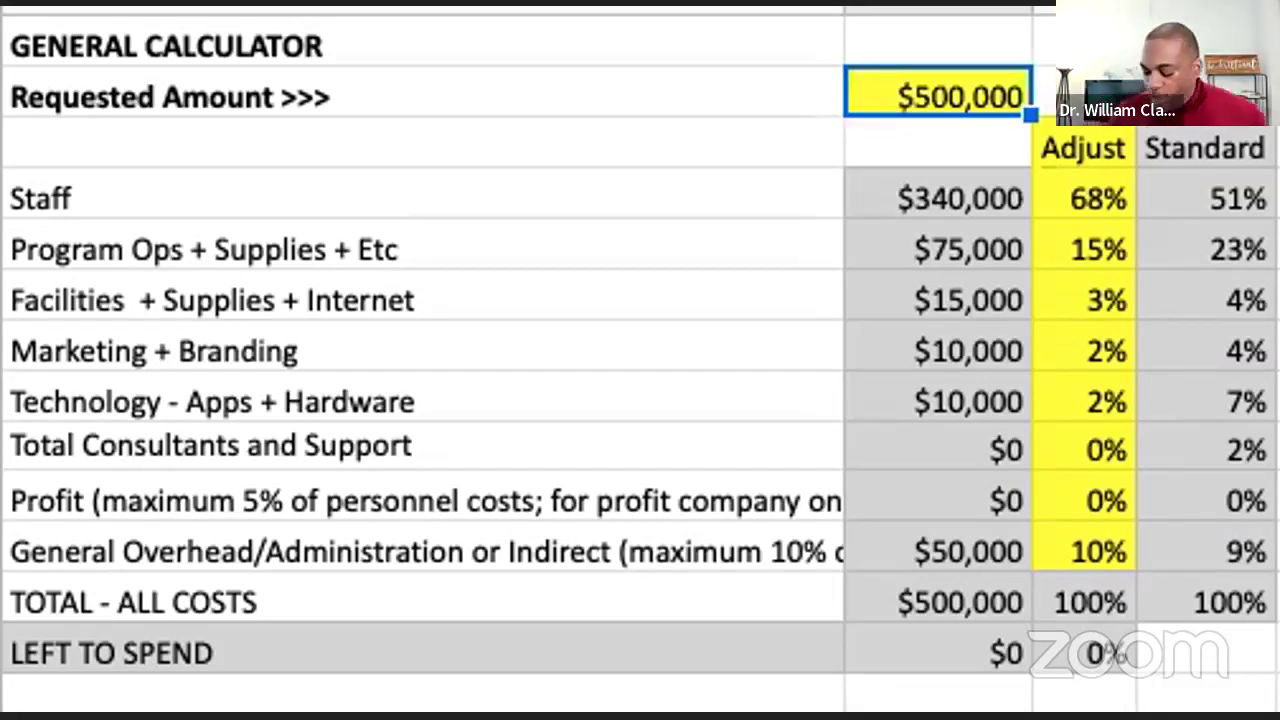
type("150,000")
key("Return")
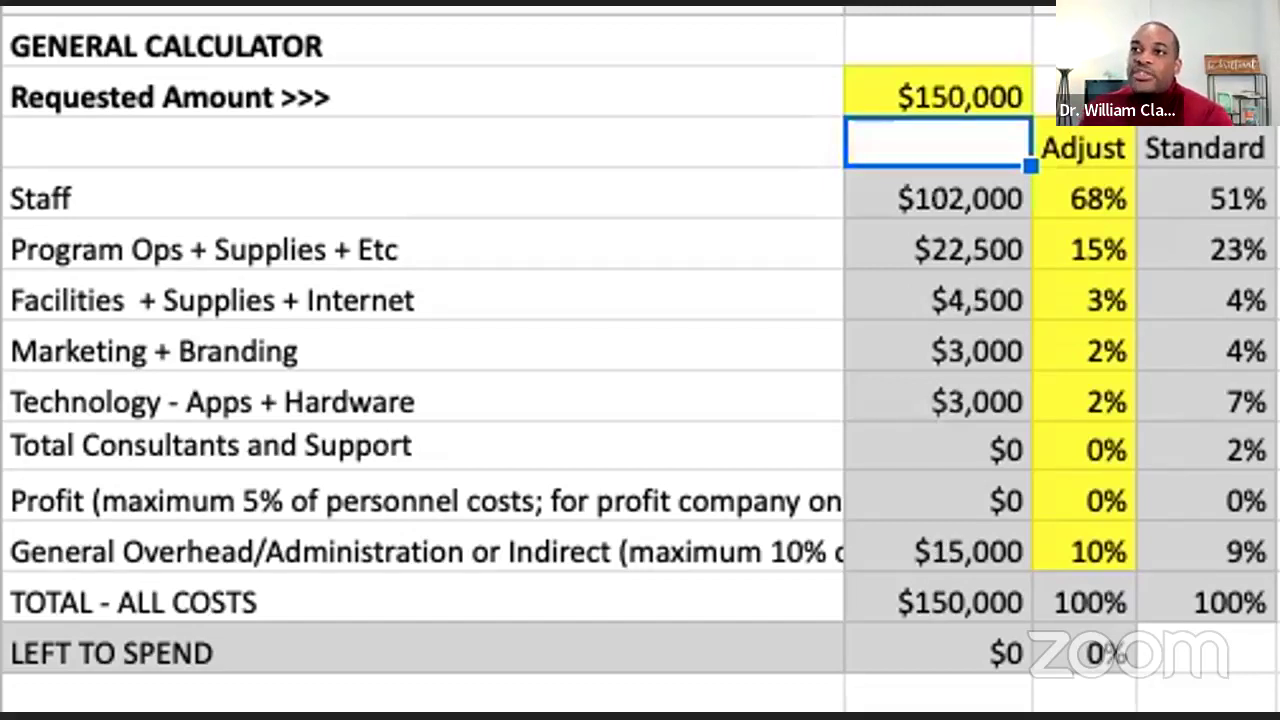
Step: Change the Requested Amount to $10,000 to test a small grant budget
left_click(938, 97)
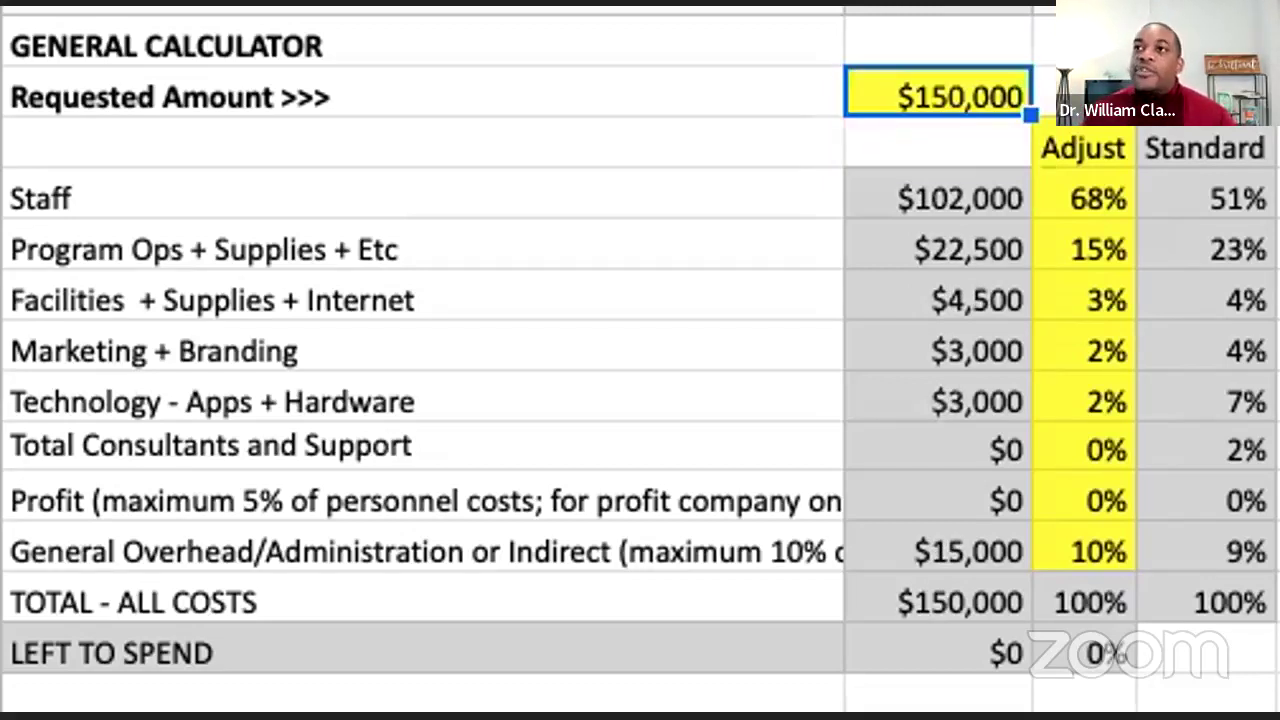
type("10000")
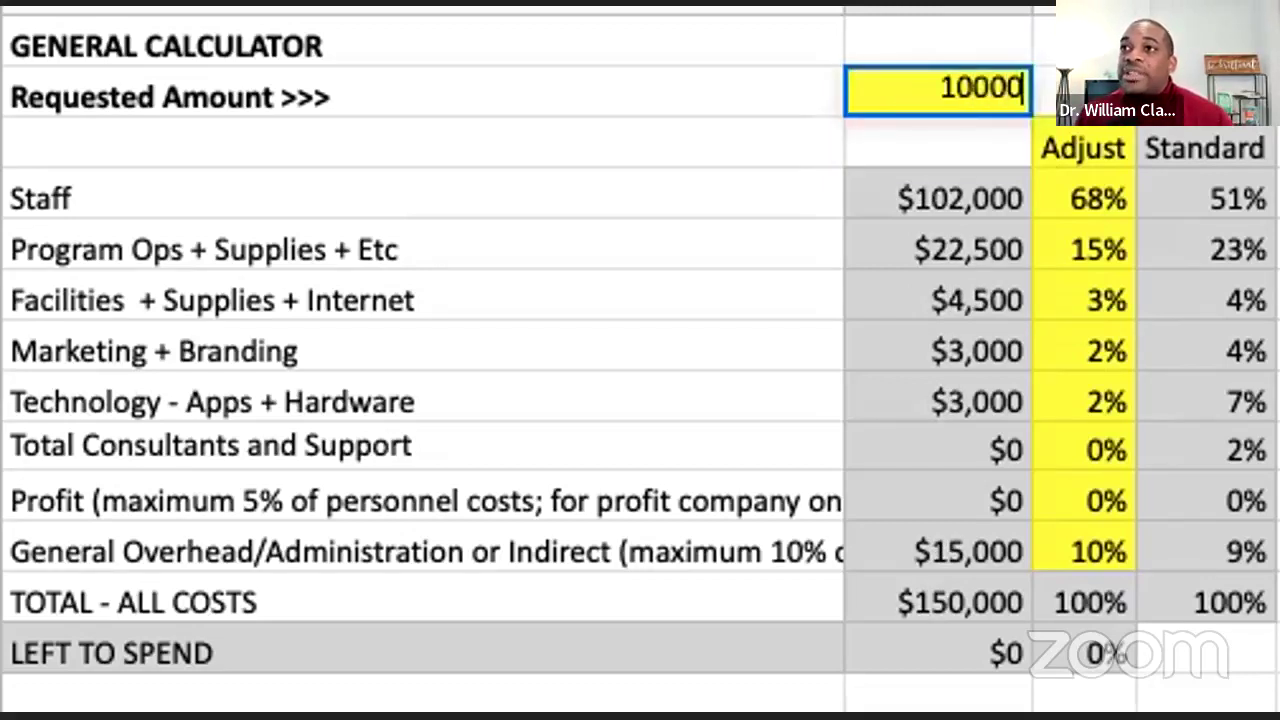
key("Return")
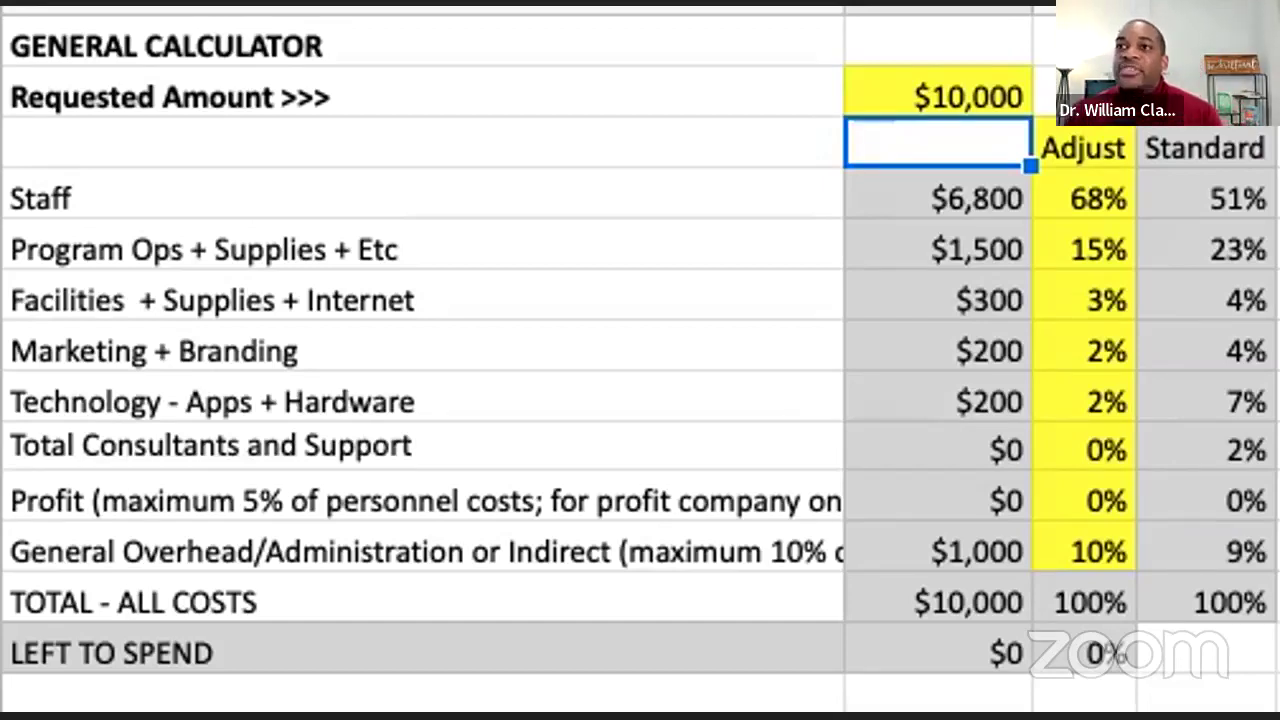
Step: Examine the calculated amounts for Program Ops, Marketing, Technology, Consultants and General Overhead
left_click(938, 245)
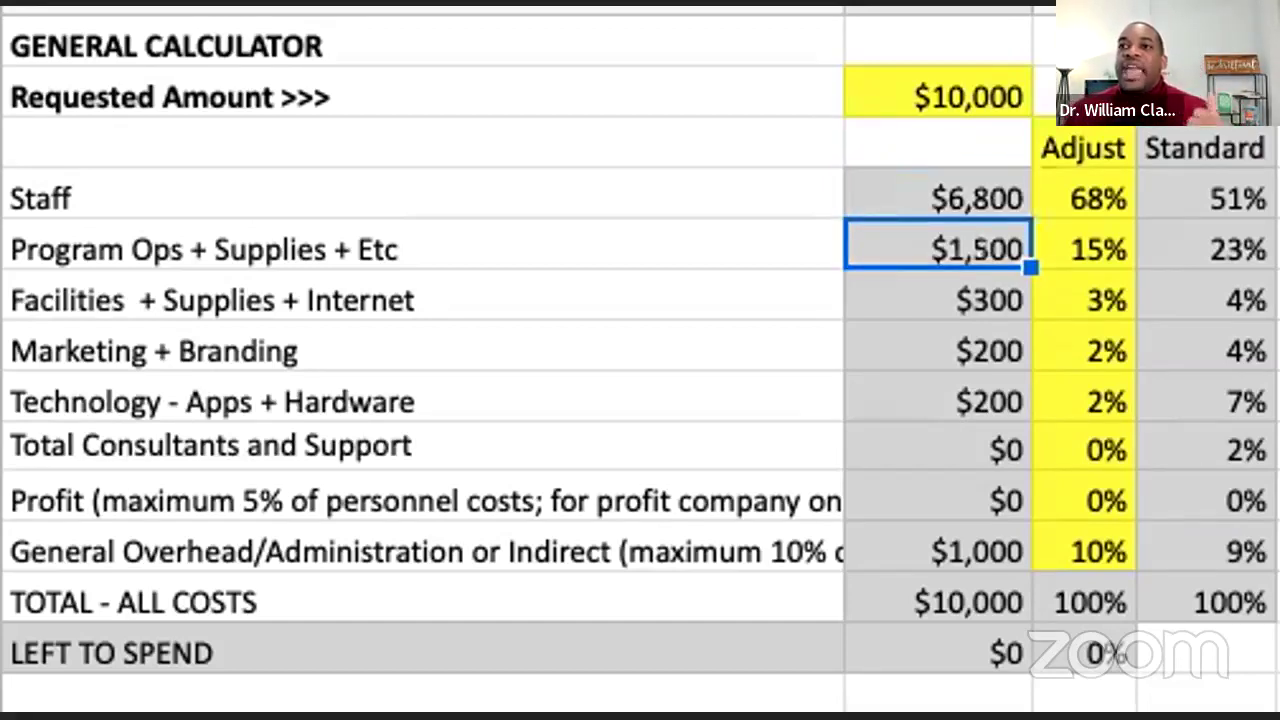
left_click(938, 350)
left_click(938, 401)
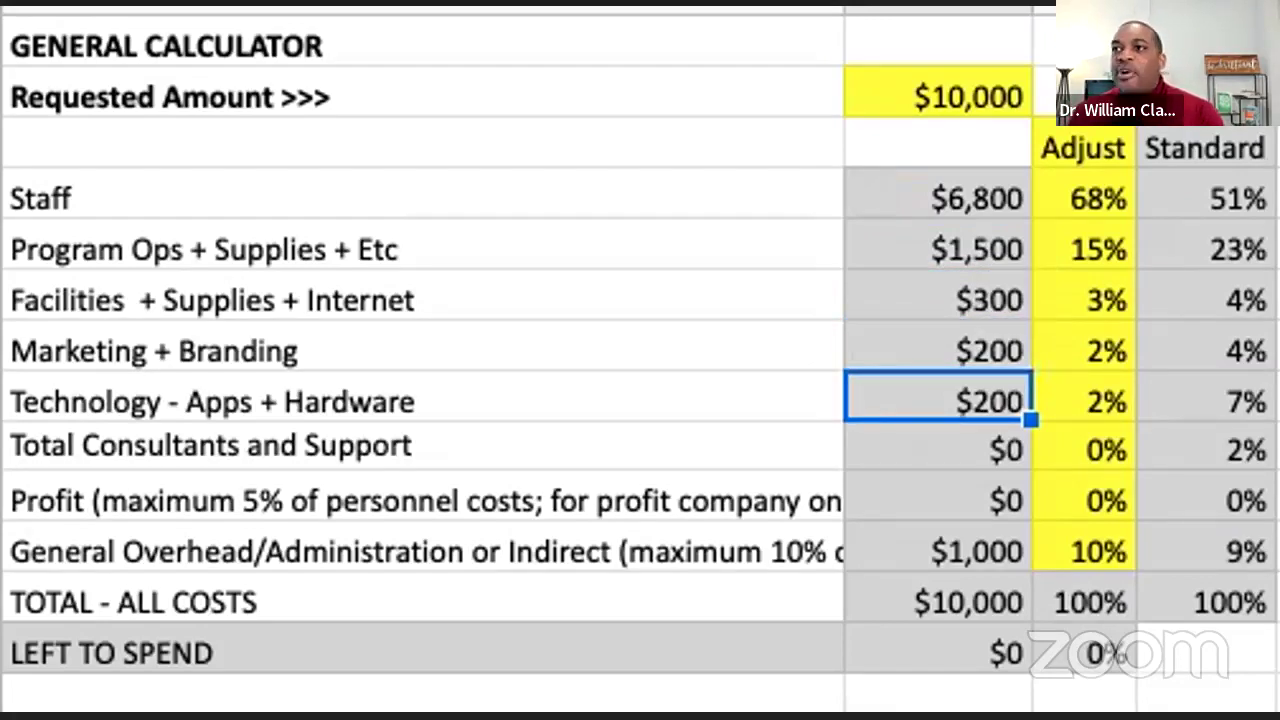
left_click(938, 449)
left_click(938, 551)
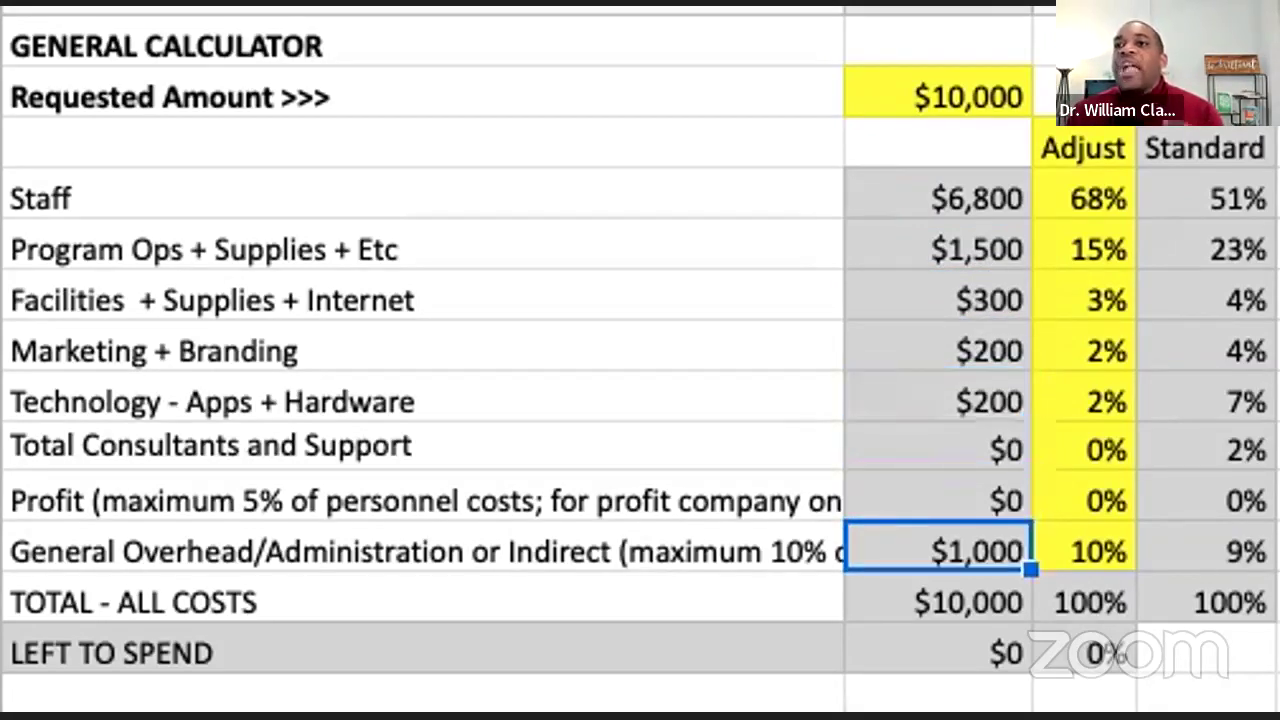
Step: Return to the Requested Amount and set it to $200,000
key("Up")
key("Up")
key("Up")
key("Up")
key("Up")
key("Up")
key("Up")
key("Up")
key("Up")
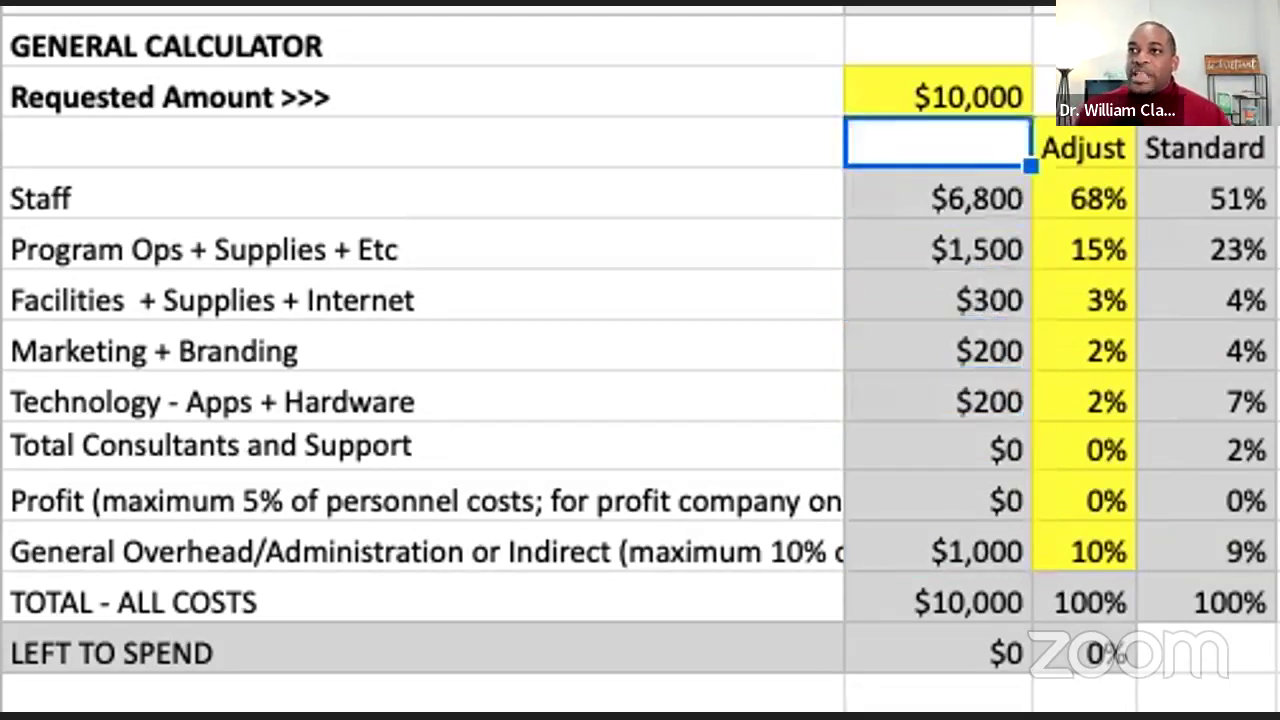
type("200000")
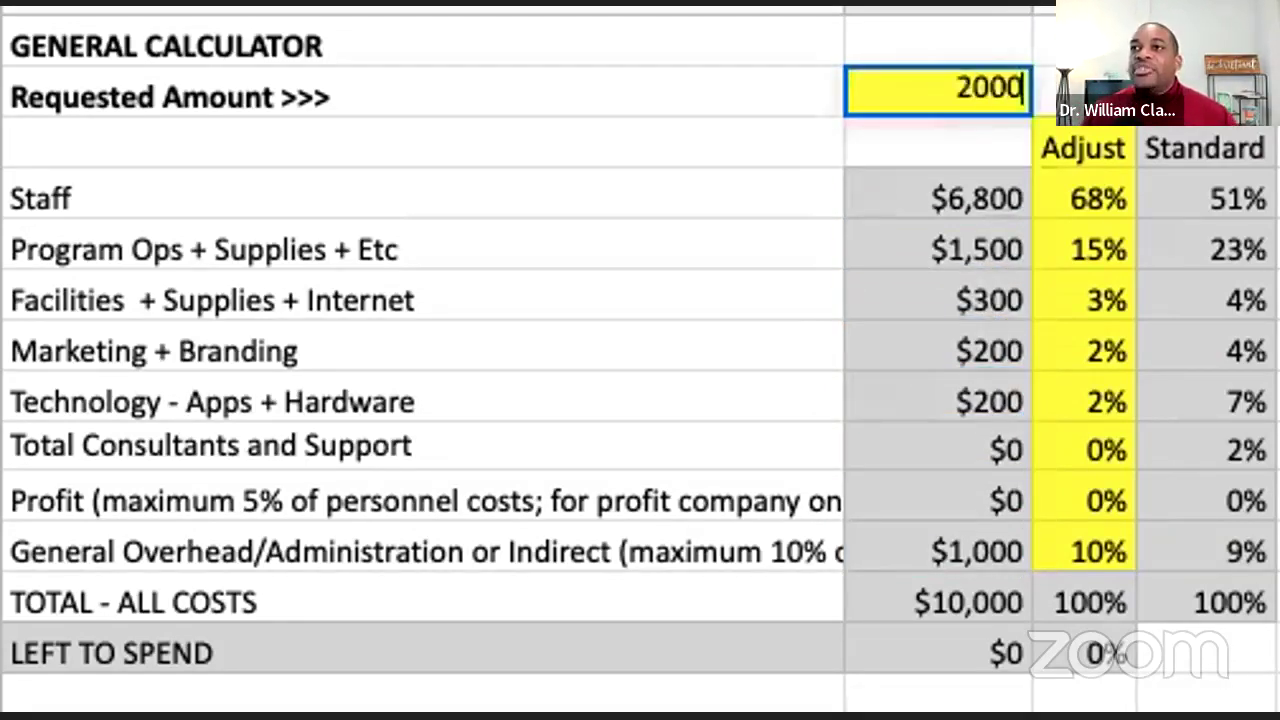
key("Return")
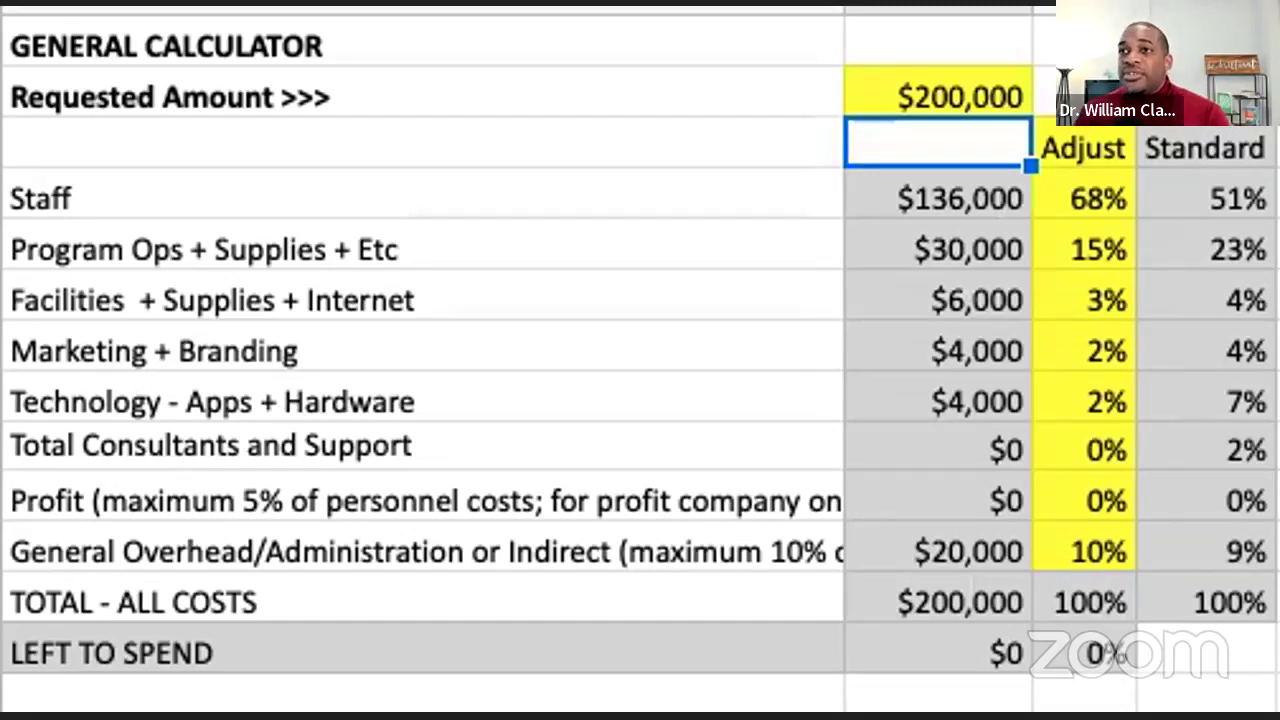
Step: Review the recalculated amounts from Staff down through Technology - Apps + Hardware
key("Down")
key("Down")
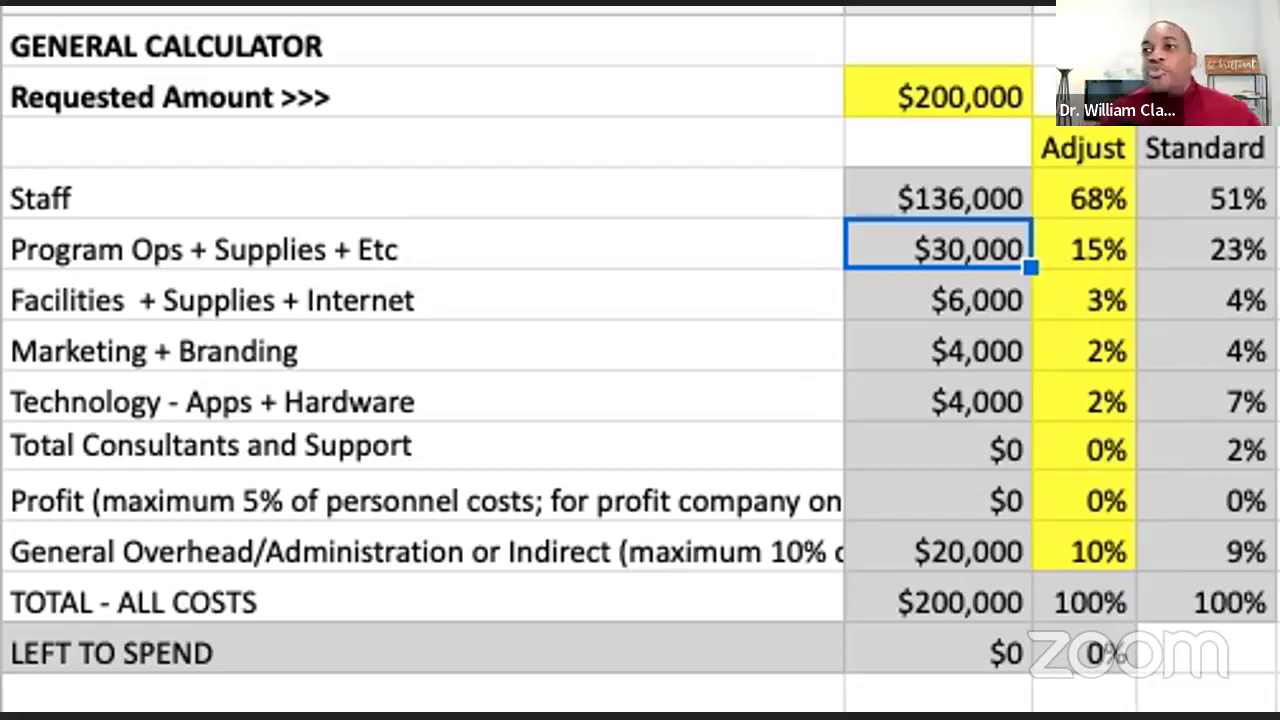
left_click(938, 300)
left_click(938, 351)
left_click(938, 401)
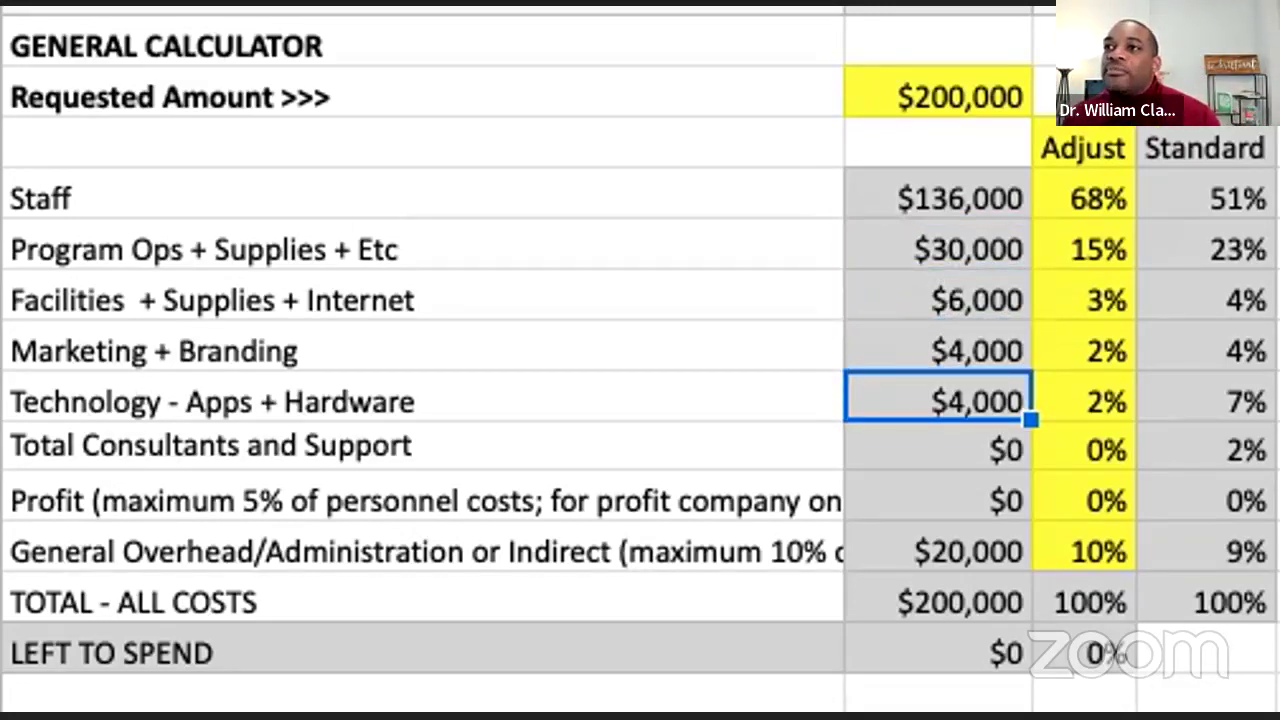